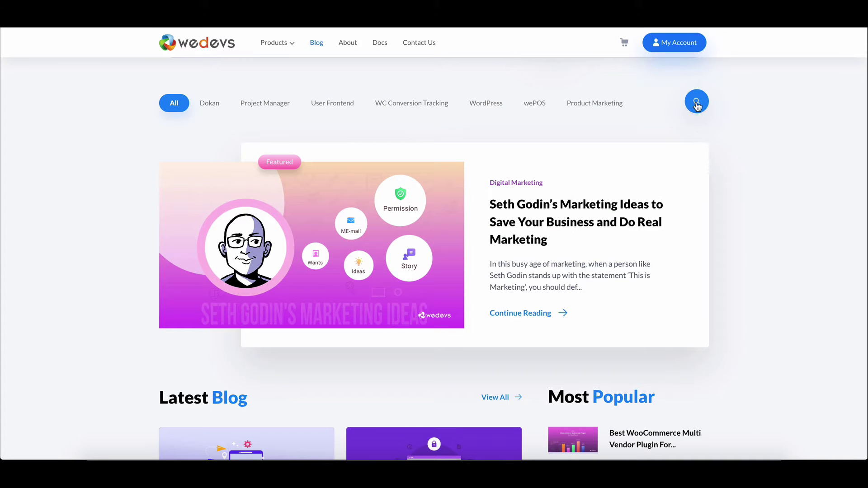
- Open the weDevs blog search field and submit a marketing search query
left_click(697, 106)
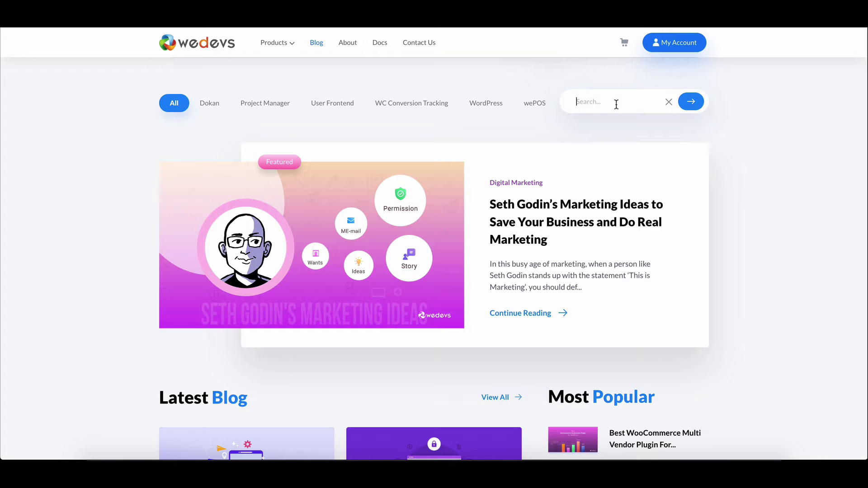
type("ma")
left_click(690, 102)
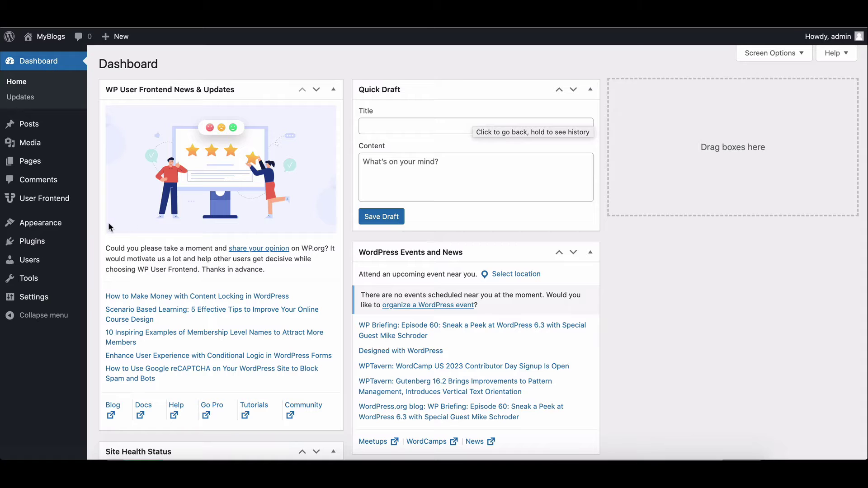
mouse_move(40, 222)
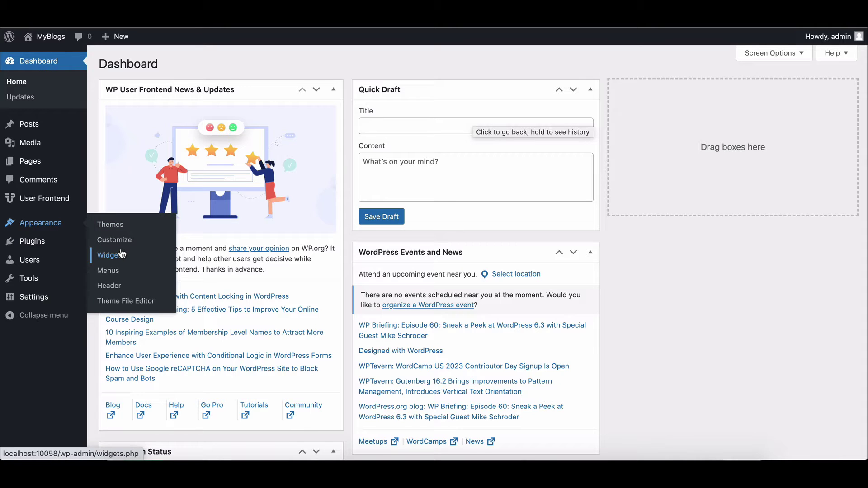
- Add a Search block to the Blog Sidebar widget area
left_click(111, 255)
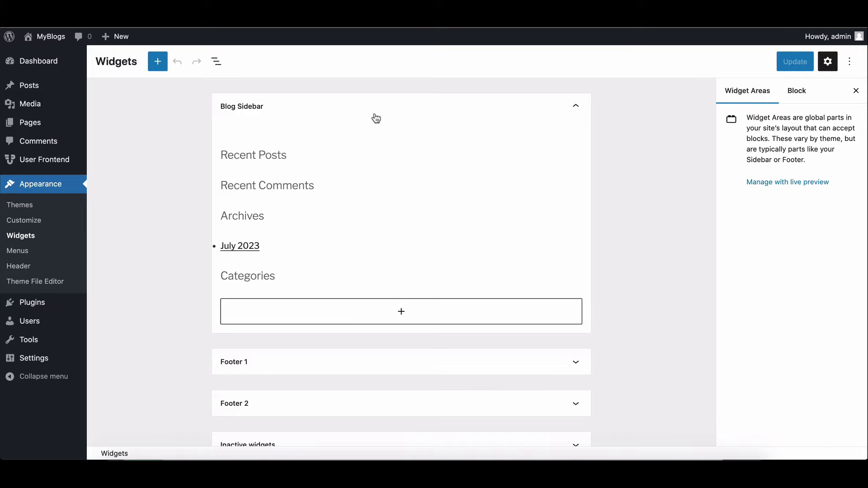
left_click(257, 139)
left_click(397, 311)
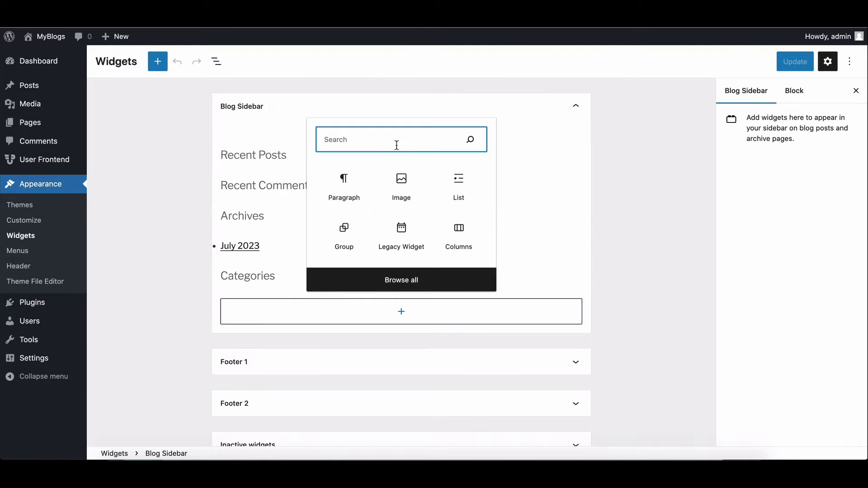
type("sea")
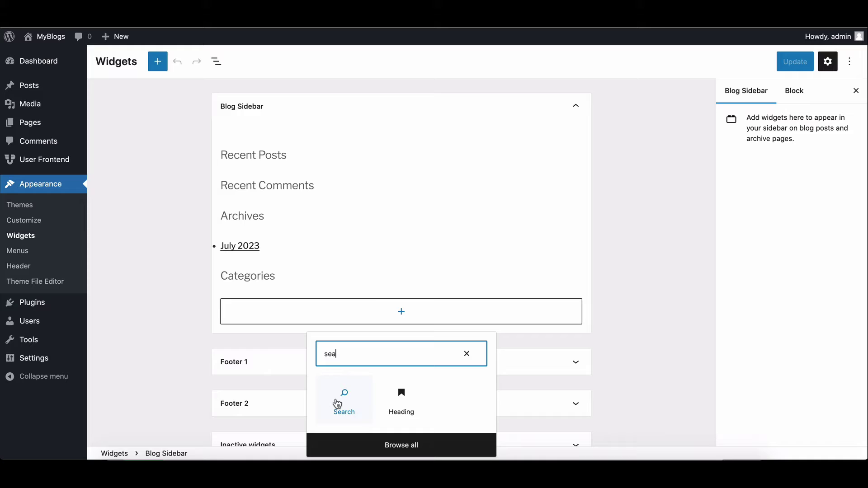
left_click(343, 400)
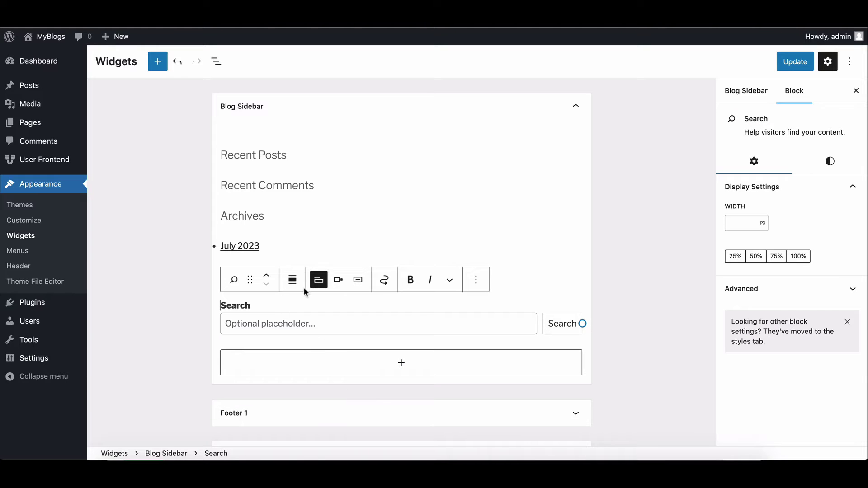
type("search")
scroll(417, 292, "down", 2)
- Set the Search block to an icon button placed outside the field, with its label hidden
left_click(358, 211)
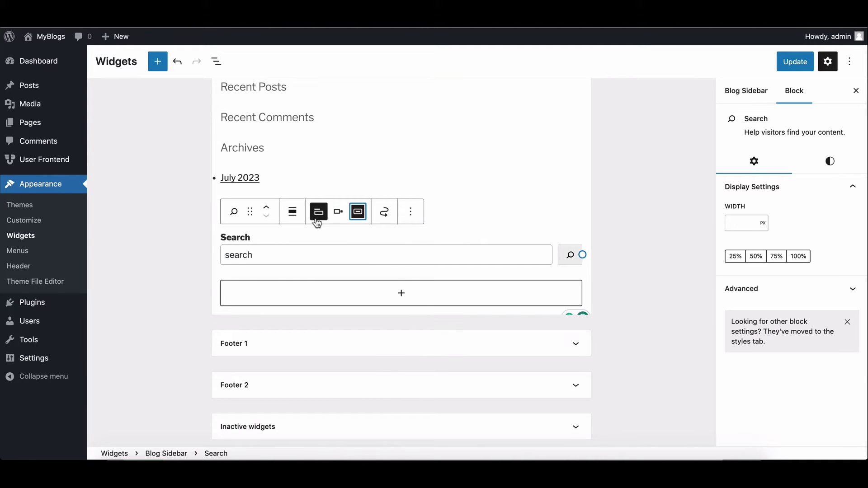
left_click(338, 212)
left_click(351, 267)
left_click(338, 212)
left_click(353, 285)
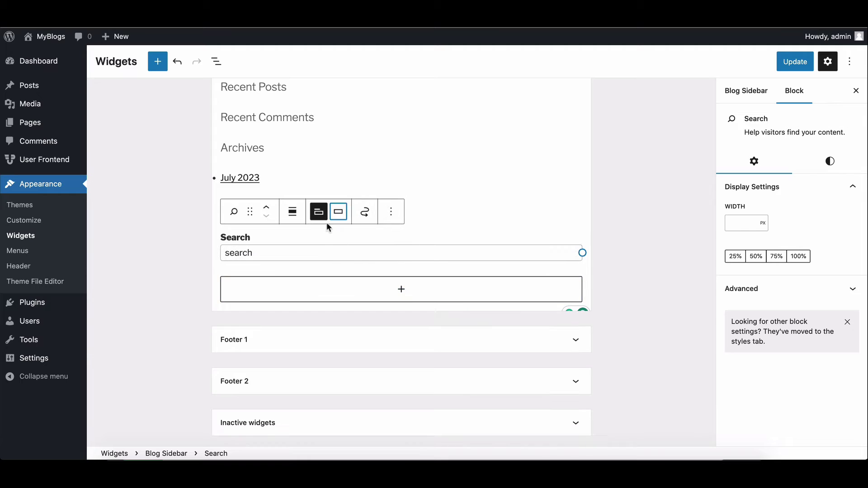
left_click(337, 211)
left_click(360, 246)
left_click(318, 211)
- Move the search box to the top of Blog Sidebar and save the widgets
left_click(409, 241)
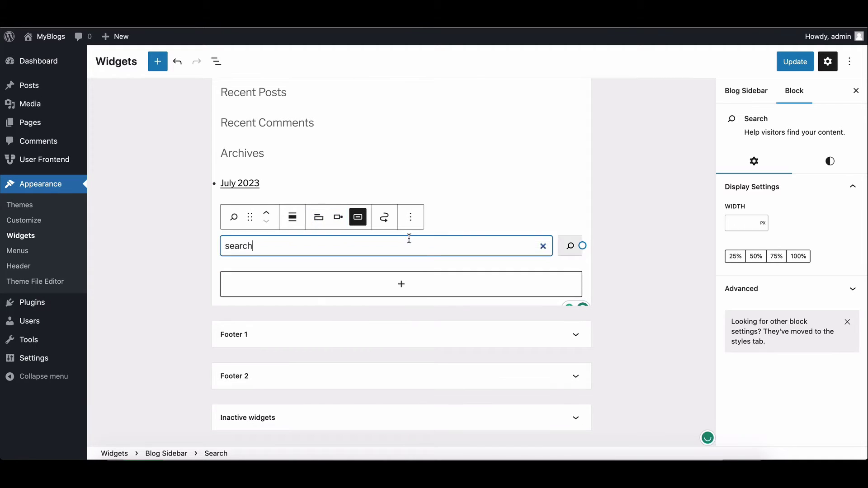
left_click_drag(250, 218, 271, 139)
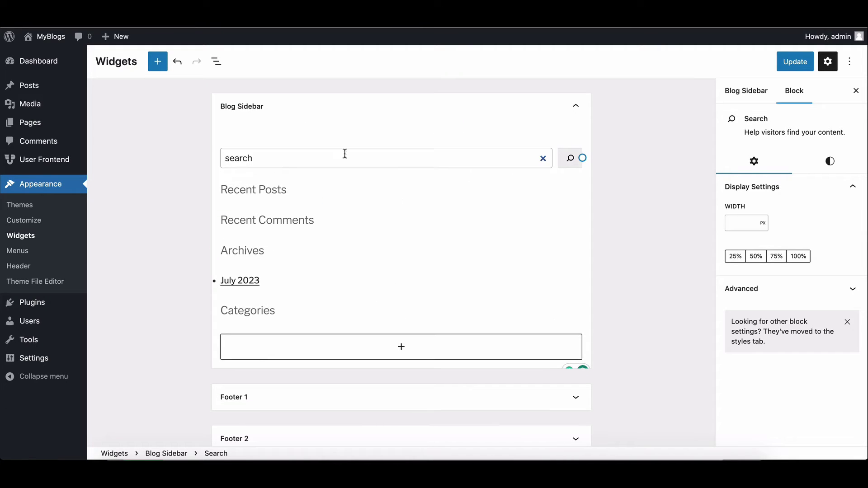
left_click(791, 65)
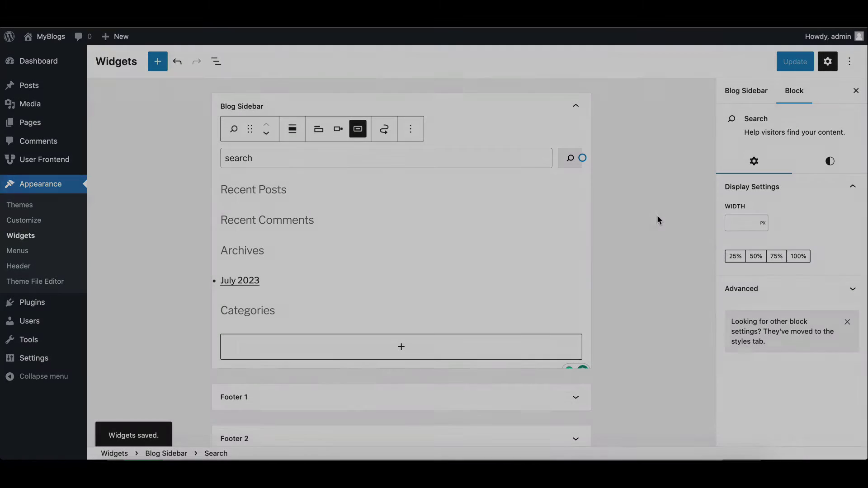
scroll(456, 308, "down", 5)
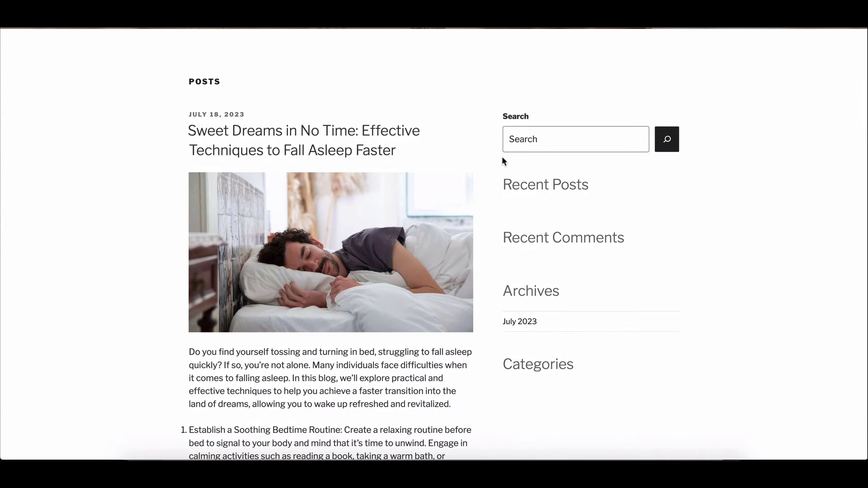
- Search the sidebar box for 'Unraveling the Mysteries' to bring up the matching sleep post
left_click(538, 143)
type("Unraveling the Mysteries")
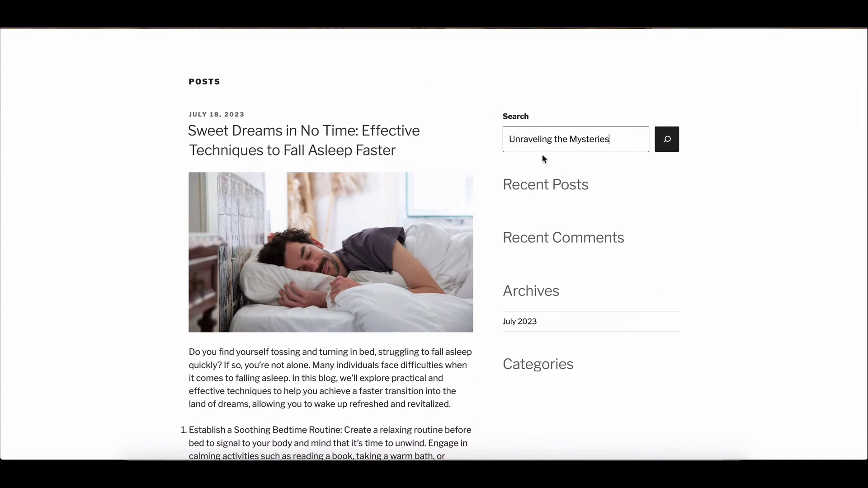
left_click(667, 139)
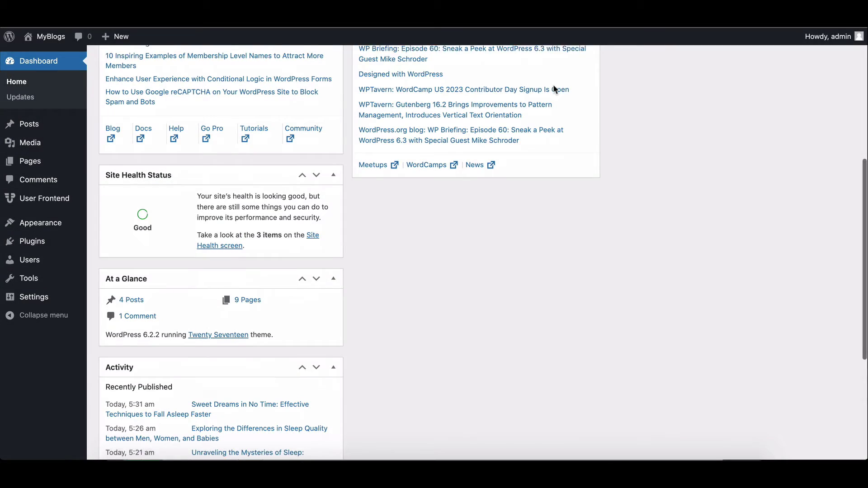
scroll(554, 90, "down", 2)
scroll(554, 90, "down", 2)
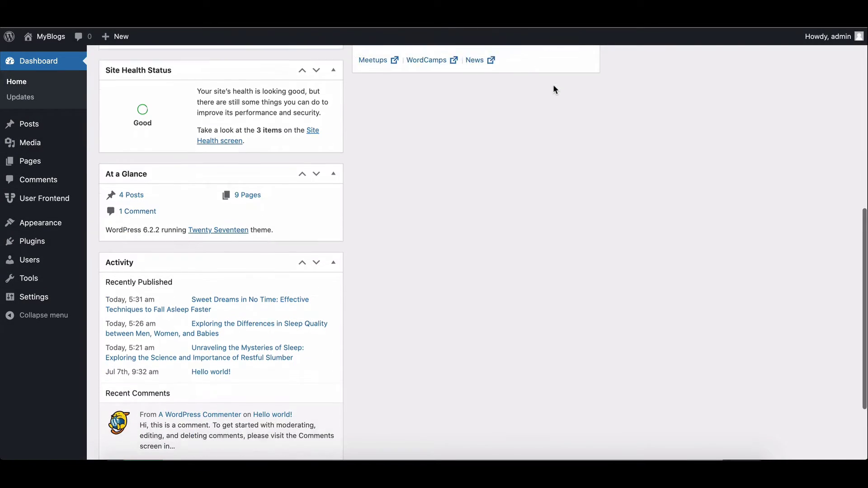
scroll(554, 90, "down", 1)
scroll(554, 90, "down", 2)
scroll(554, 90, "up", 3)
scroll(552, 88, "up", 2)
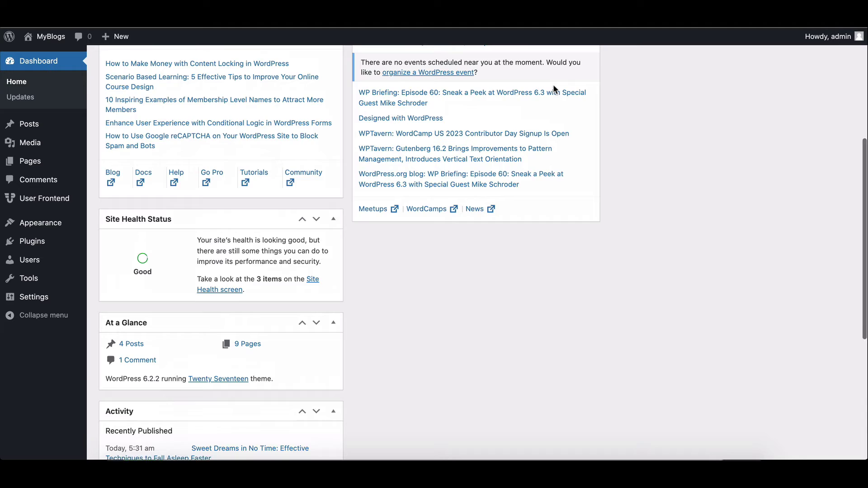
scroll(553, 89, "up", 3)
scroll(553, 89, "up", 1)
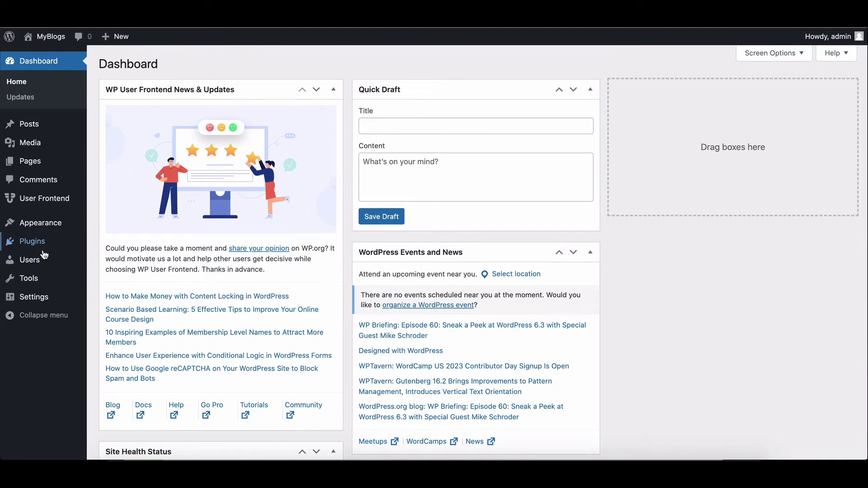
- Find the Ivory Search plugin under Plugins > Add New, then install and activate it
mouse_move(32, 242)
left_click(115, 258)
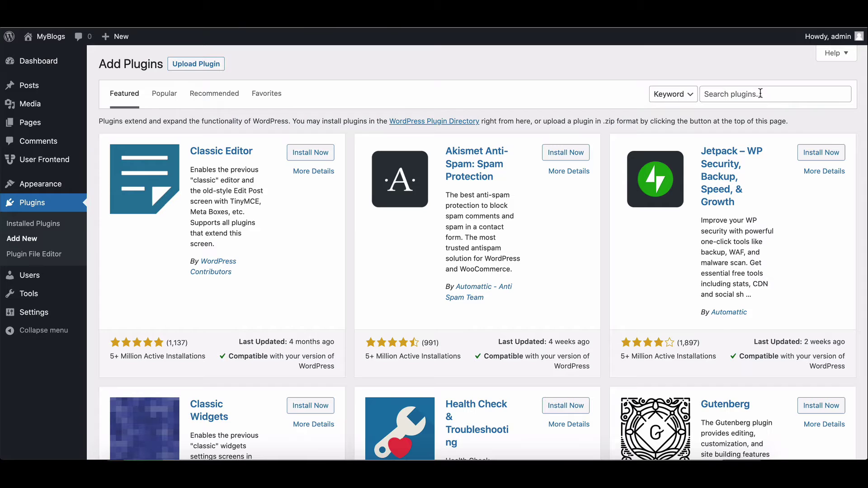
left_click(761, 94)
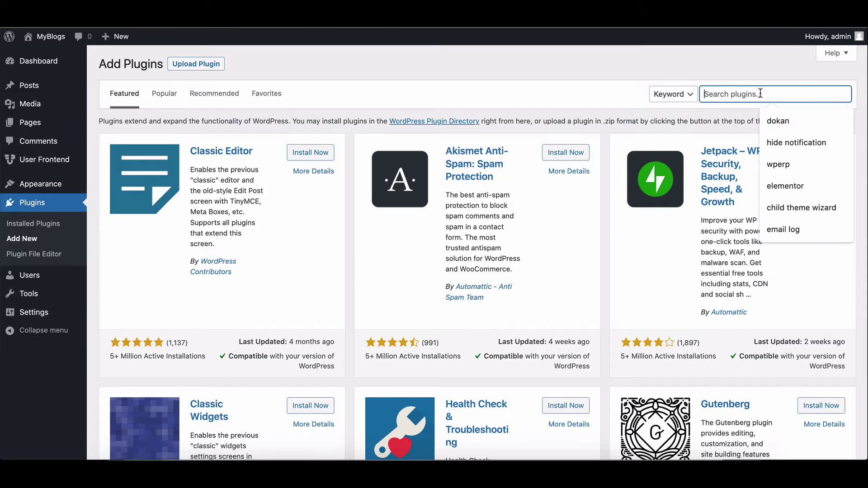
type("add search")
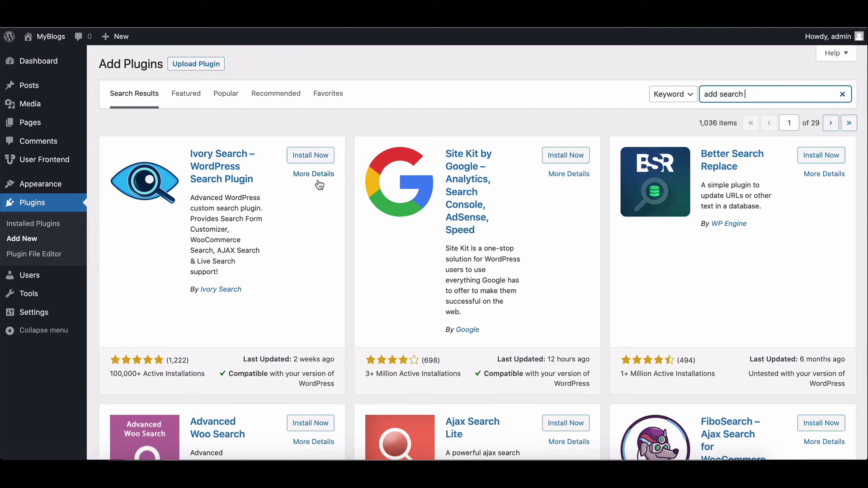
left_click(310, 158)
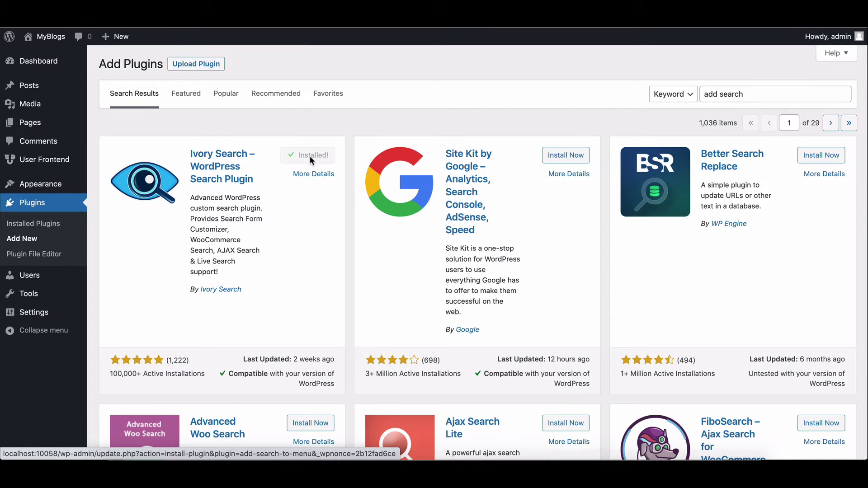
left_click(314, 156)
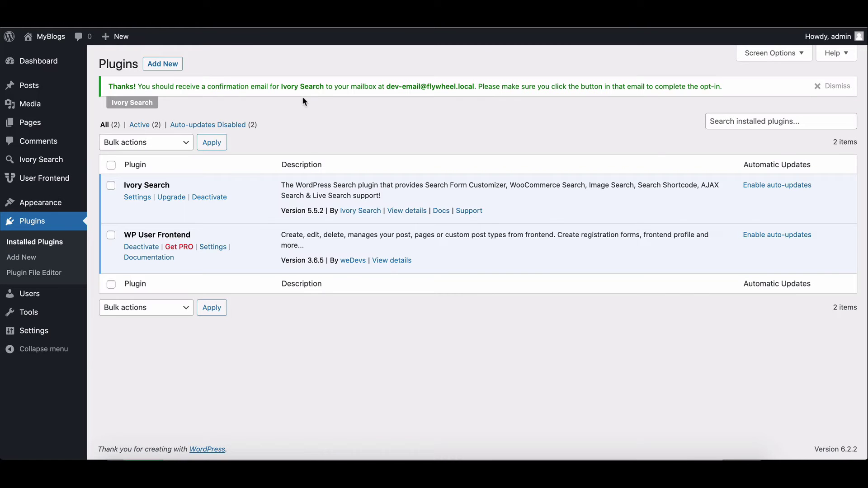
- Enable Ivory Search's menu search for the Top Menu location and save the settings
left_click(39, 162)
left_click(353, 200)
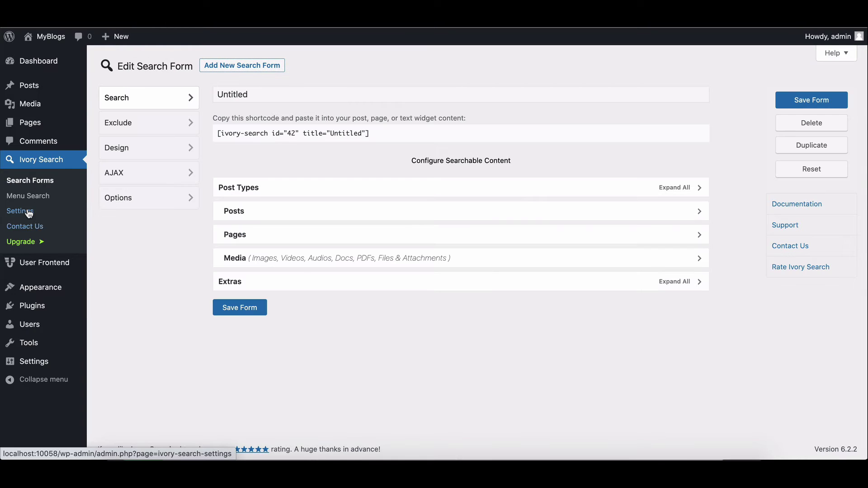
left_click(22, 211)
left_click(202, 120)
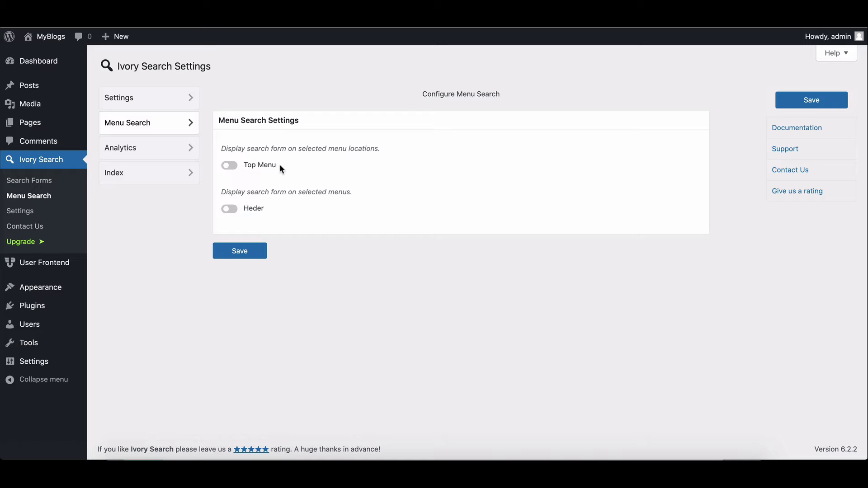
left_click(233, 166)
left_click(253, 253)
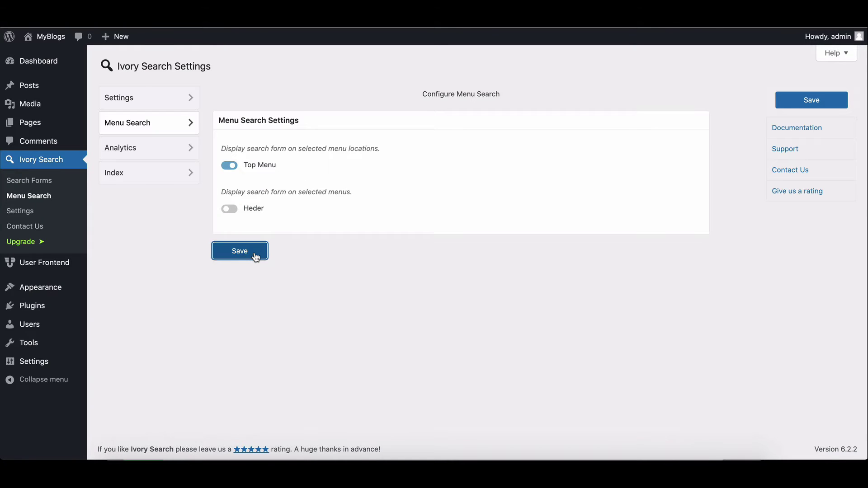
scroll(405, 213, "down", 1)
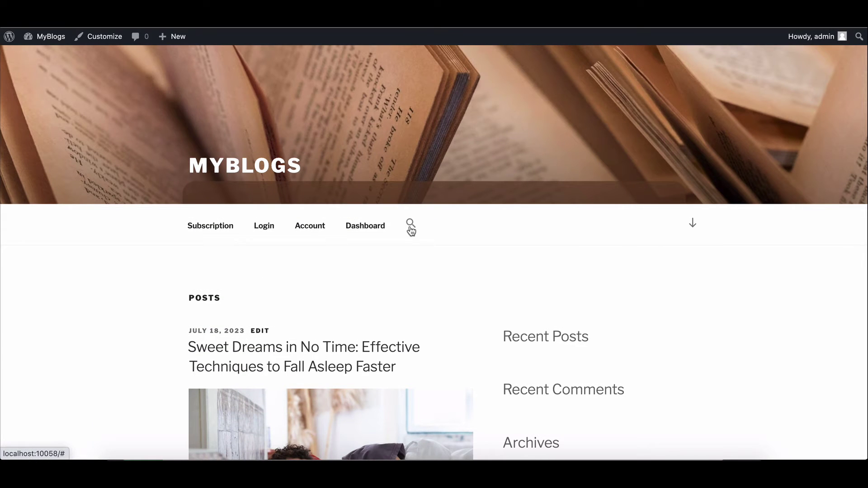
- Open the new search box from the MyBlogs navigation menu
left_click(410, 225)
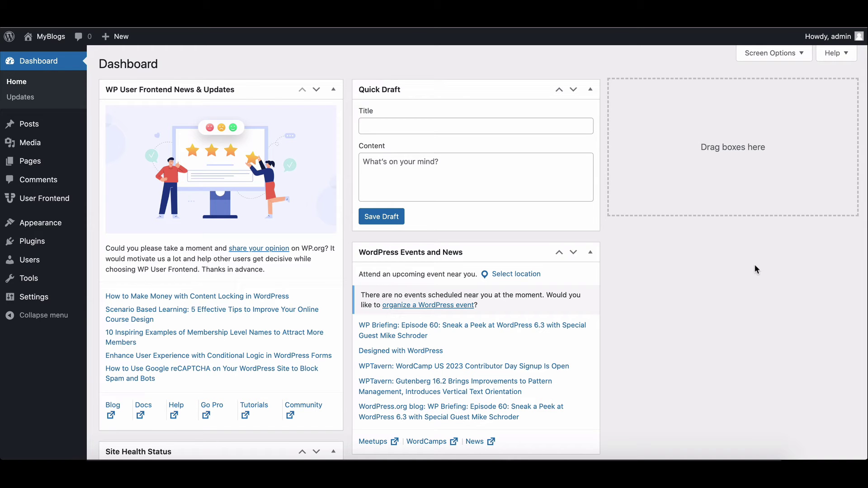
scroll(755, 270, "down", 1)
scroll(755, 269, "down", 2)
scroll(755, 270, "down", 2)
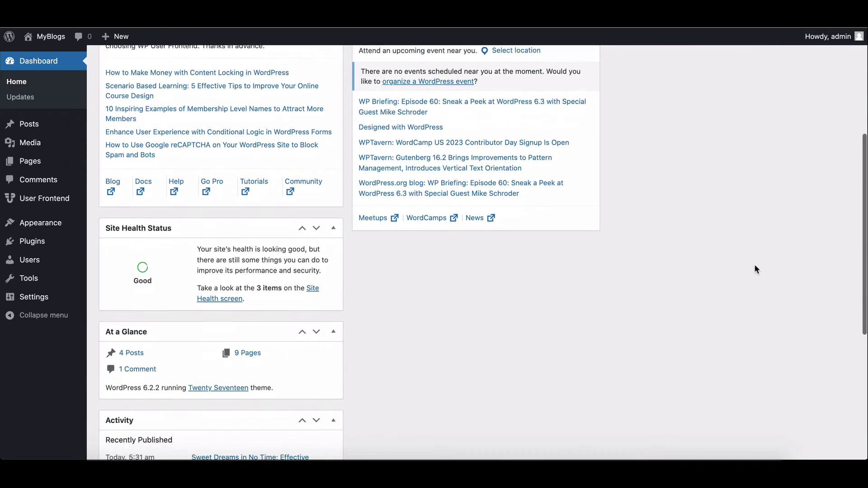
scroll(755, 269, "down", 4)
scroll(755, 270, "down", 1)
scroll(755, 270, "down", 1)
scroll(754, 269, "up", 2)
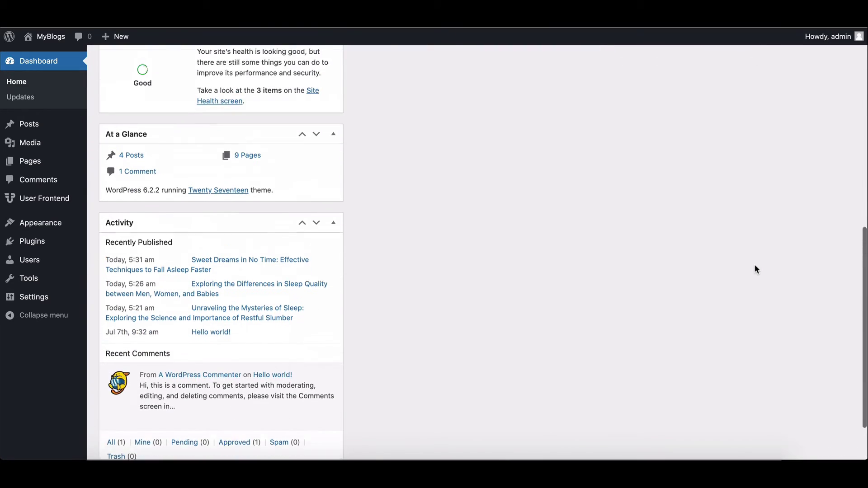
scroll(755, 269, "up", 1)
scroll(755, 270, "up", 2)
scroll(754, 269, "up", 1)
scroll(757, 272, "up", 1)
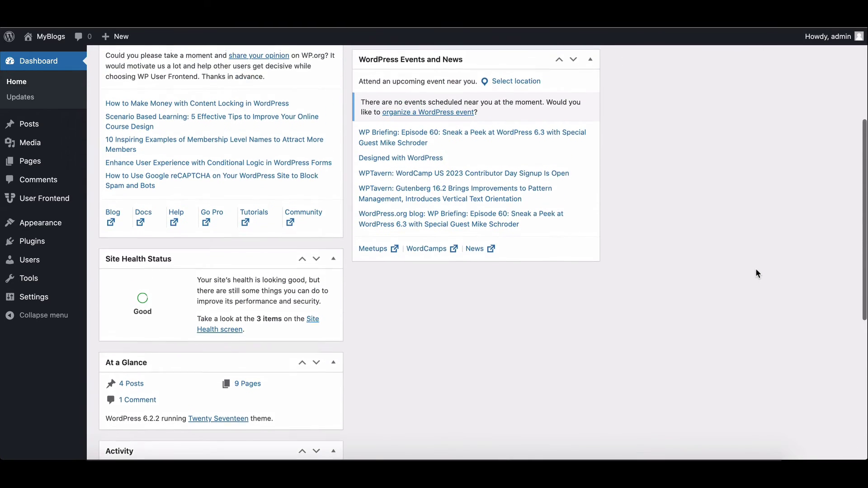
scroll(757, 273, "up", 2)
scroll(757, 272, "up", 2)
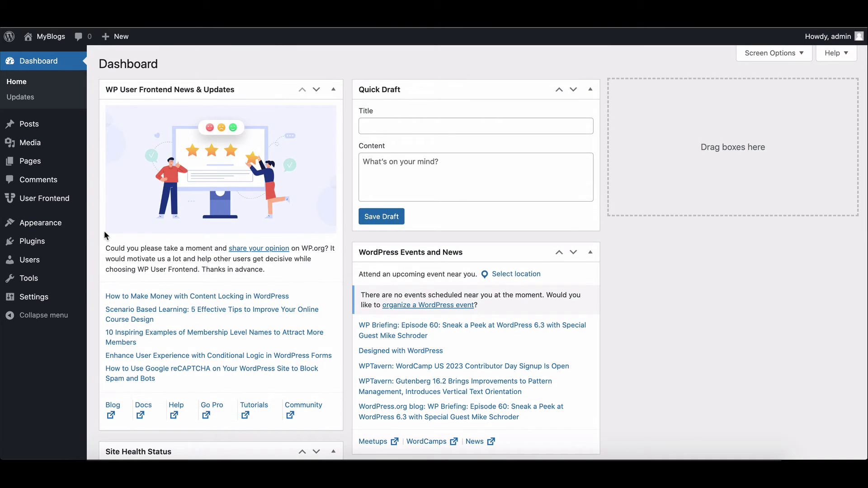
- Open Twenty Seventeen's sidebar.php in the Theme File Editor, after briefly opening Theme Header
mouse_move(41, 222)
left_click(129, 303)
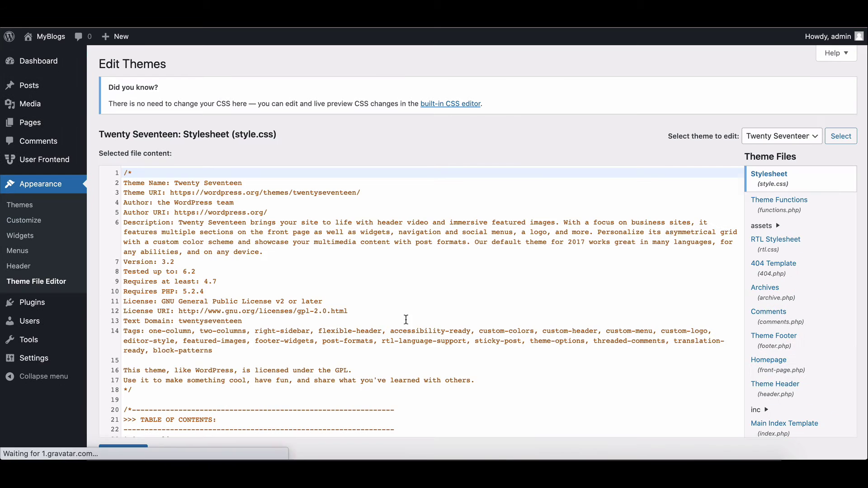
scroll(610, 285, "down", 1)
scroll(791, 224, "down", 2)
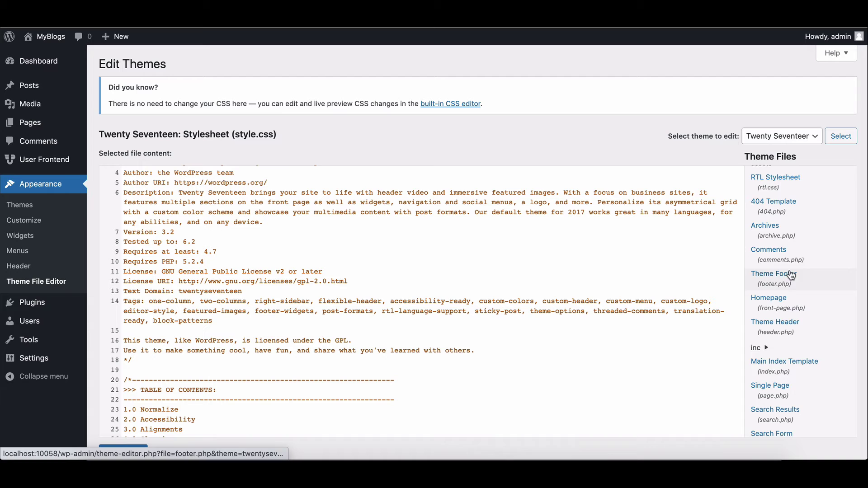
scroll(791, 258, "down", 1)
scroll(790, 251, "down", 1)
left_click(780, 251)
scroll(503, 259, "down", 5)
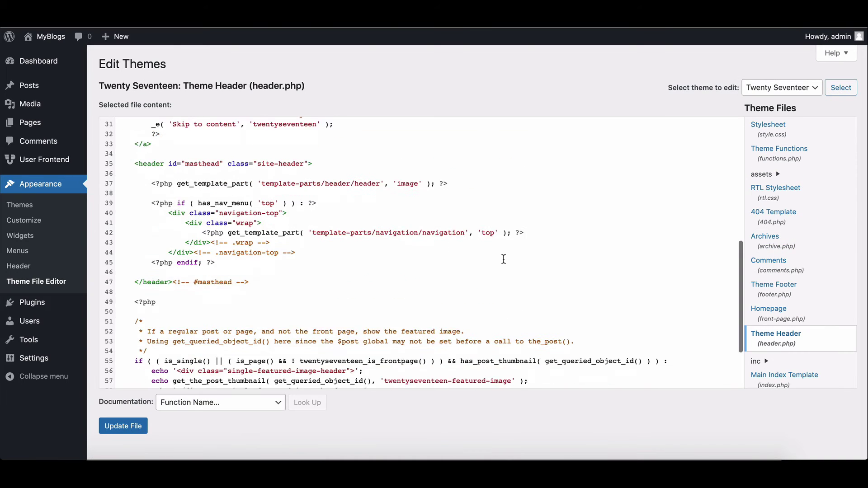
scroll(504, 259, "down", 3)
scroll(780, 297, "down", 2)
left_click(770, 296)
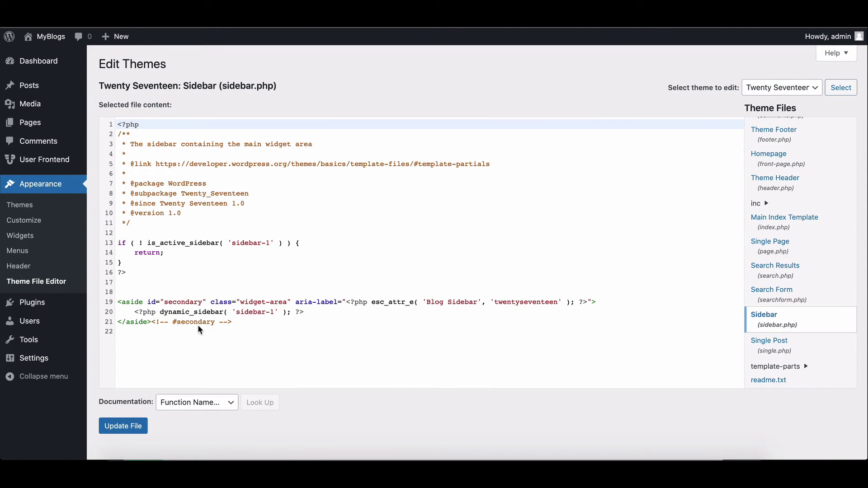
- Add <?php get_search_form(); ?> after the dynamic_sidebar call on line 20 and save sidebar.php
left_click(295, 312)
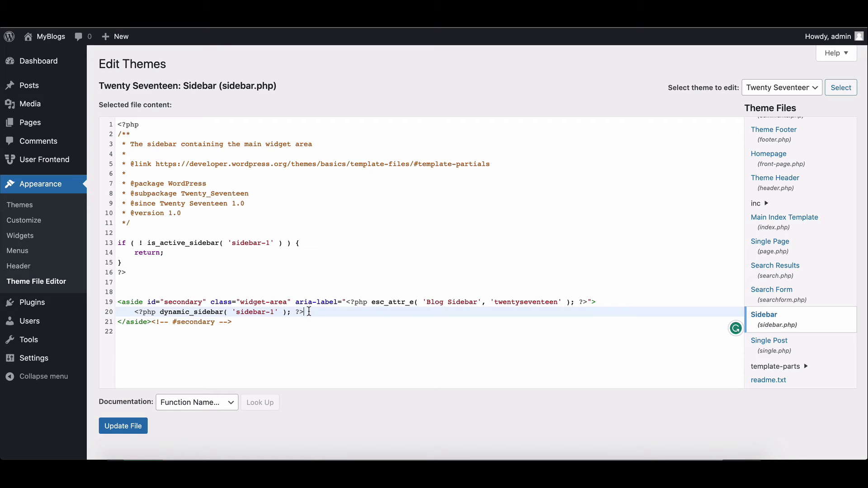
type(" <?php get_search_form(); ?>")
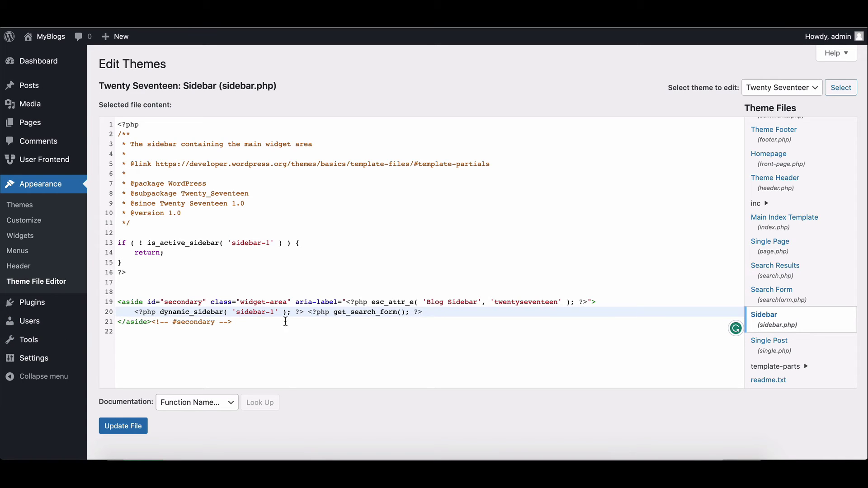
scroll(425, 345, "down", 1)
left_click(132, 405)
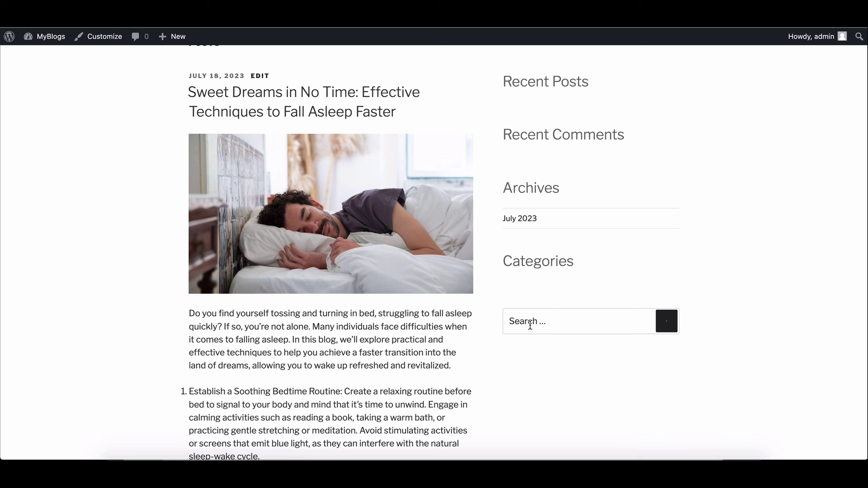
scroll(529, 325, "down", 1)
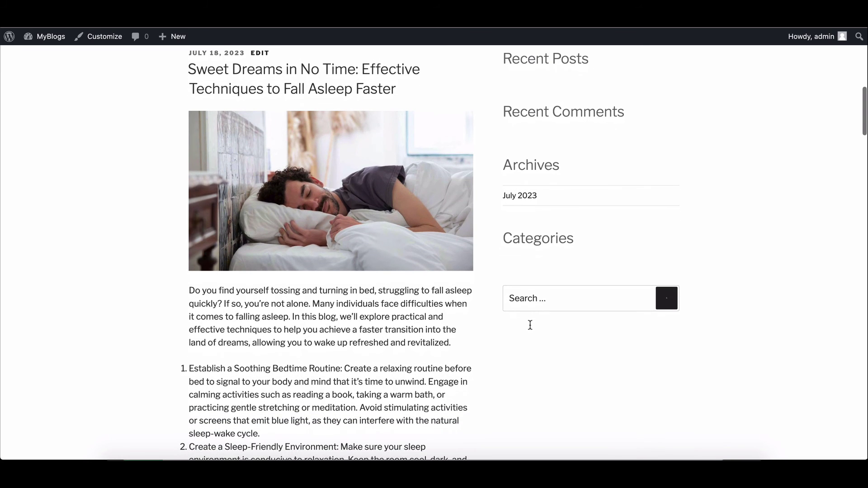
scroll(530, 325, "down", 1)
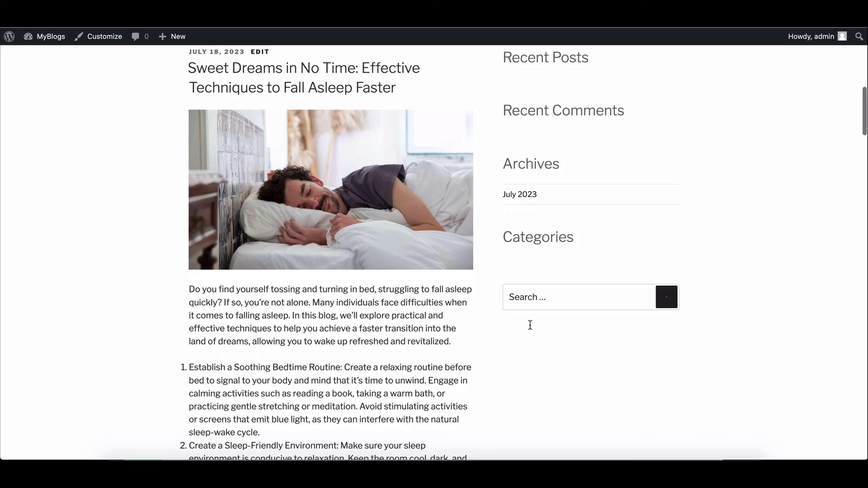
scroll(530, 326, "down", 4)
scroll(529, 326, "down", 2)
scroll(530, 325, "down", 2)
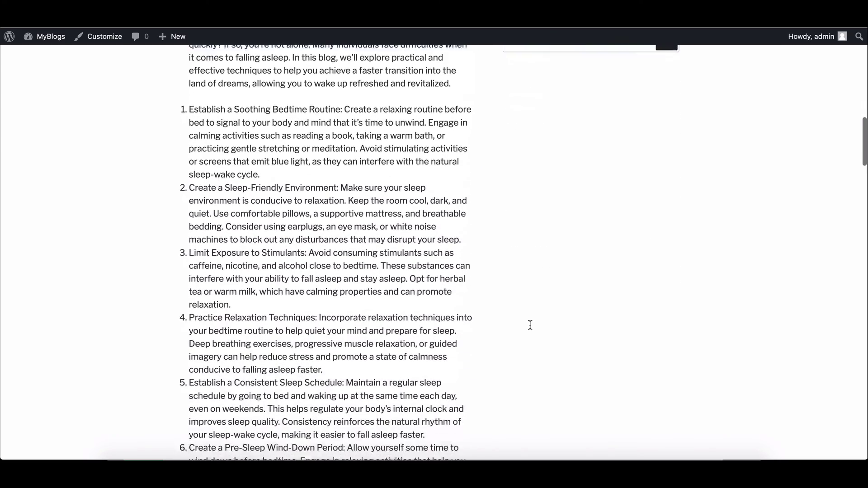
scroll(529, 326, "down", 1)
scroll(530, 325, "down", 2)
scroll(530, 325, "down", 5)
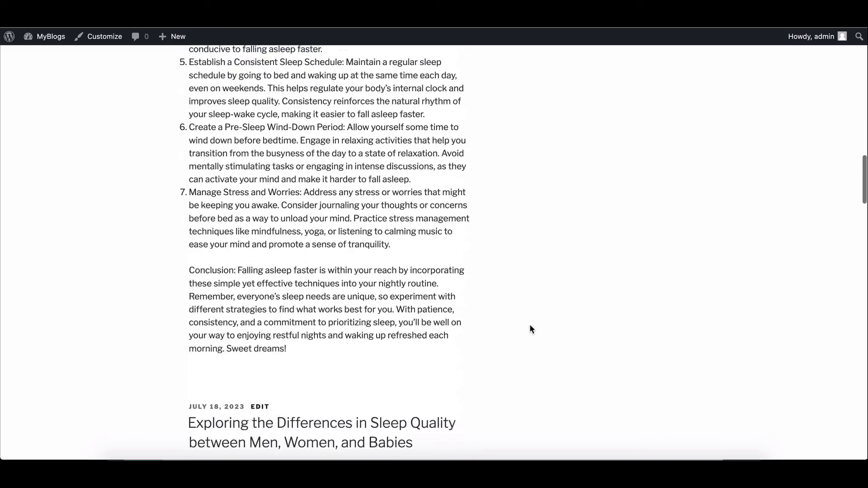
scroll(530, 325, "down", 5)
scroll(530, 329, "down", 3)
scroll(529, 329, "down", 1)
scroll(529, 329, "up", 1)
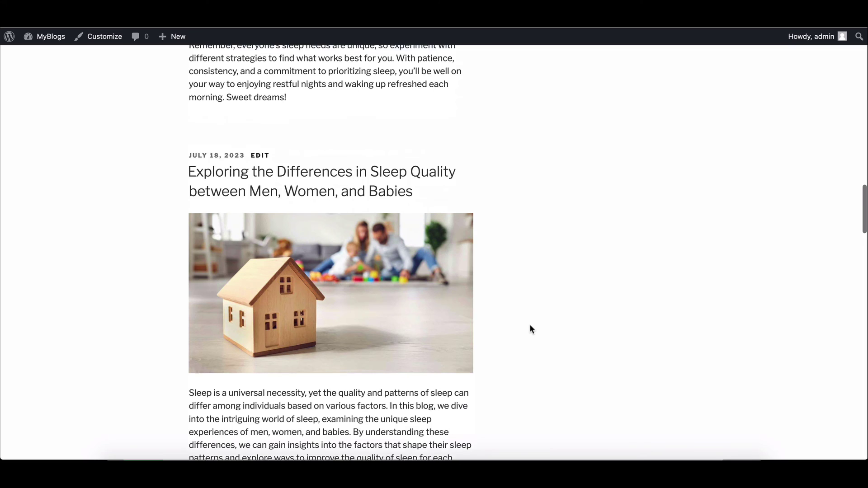
scroll(530, 328, "up", 3)
scroll(529, 329, "up", 3)
scroll(530, 329, "up", 3)
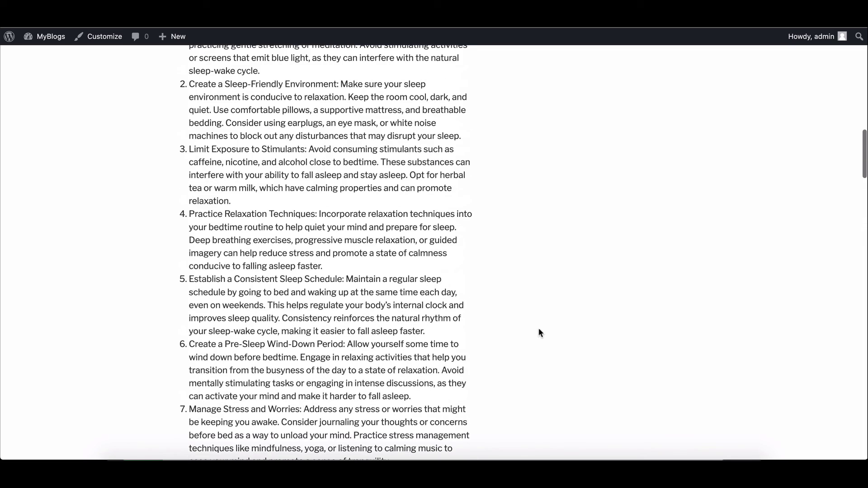
scroll(542, 287, "up", 1)
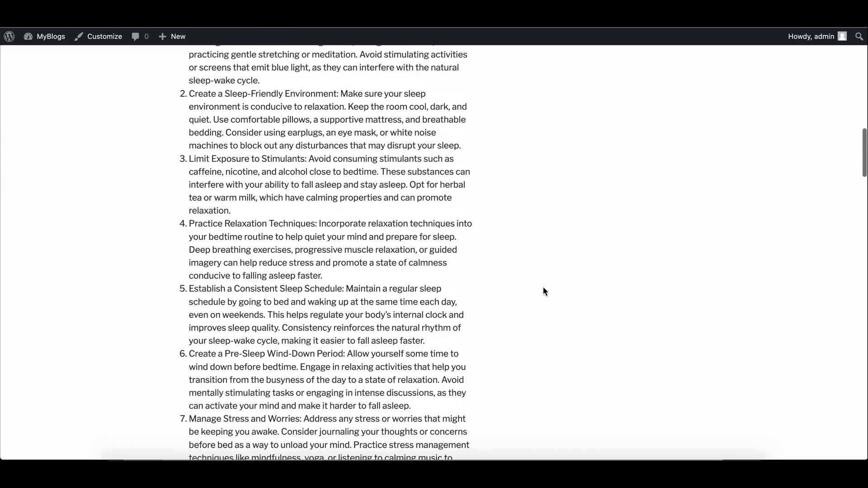
scroll(543, 286, "up", 2)
scroll(542, 287, "up", 2)
scroll(542, 292, "up", 2)
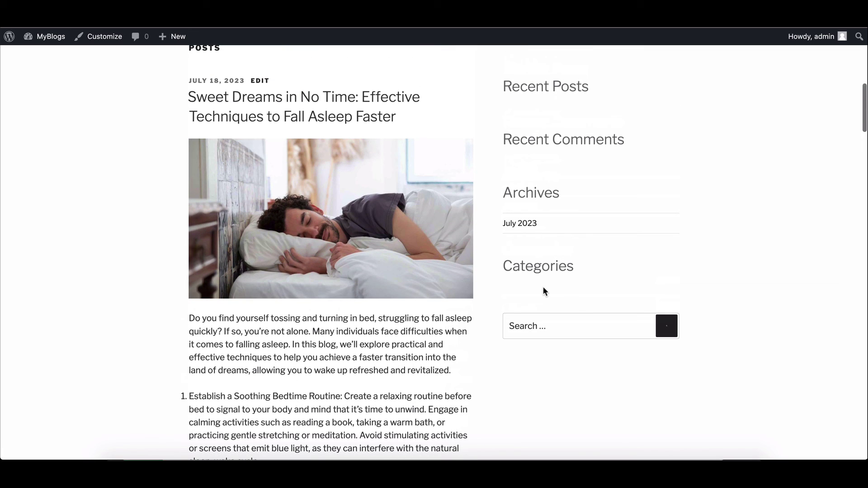
scroll(543, 292, "down", 1)
scroll(543, 292, "down", 1)
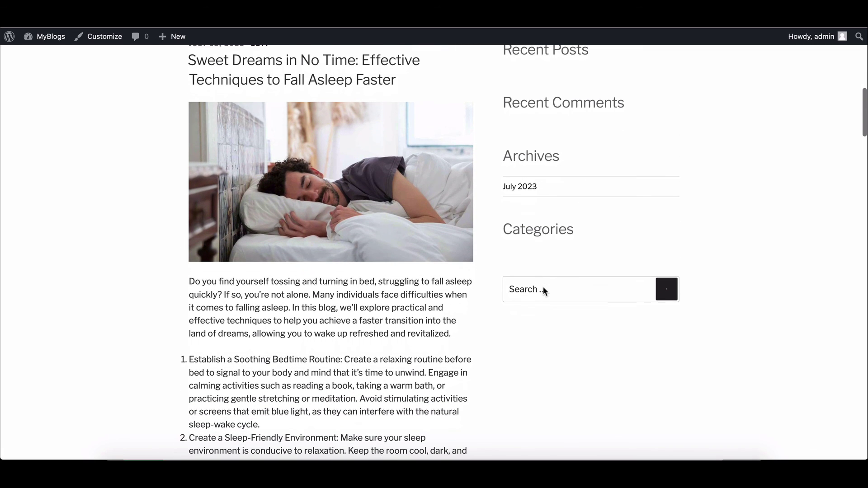
scroll(543, 290, "up", 1)
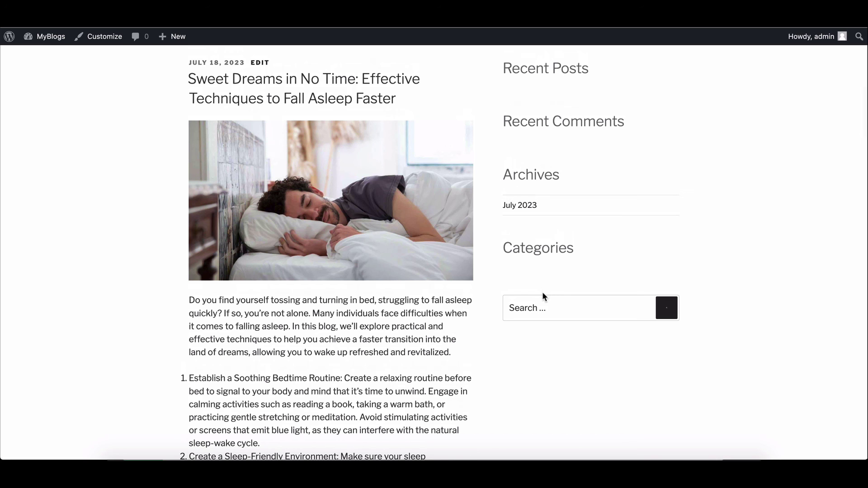
scroll(542, 296, "down", 1)
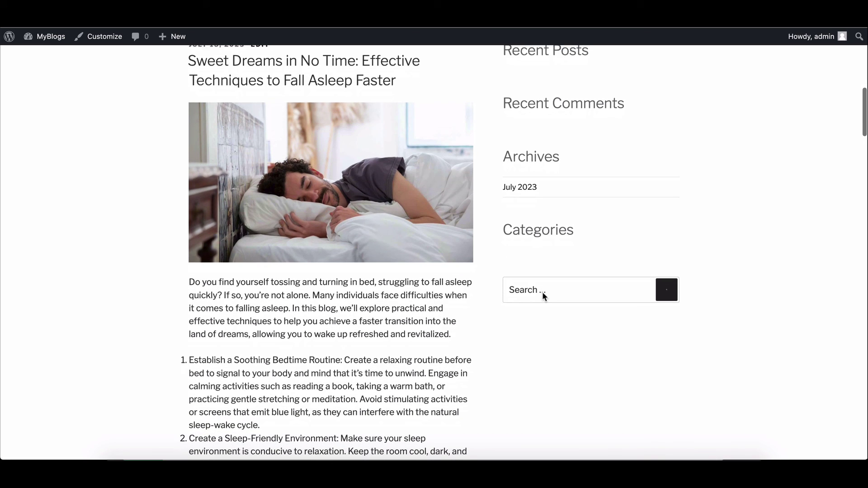